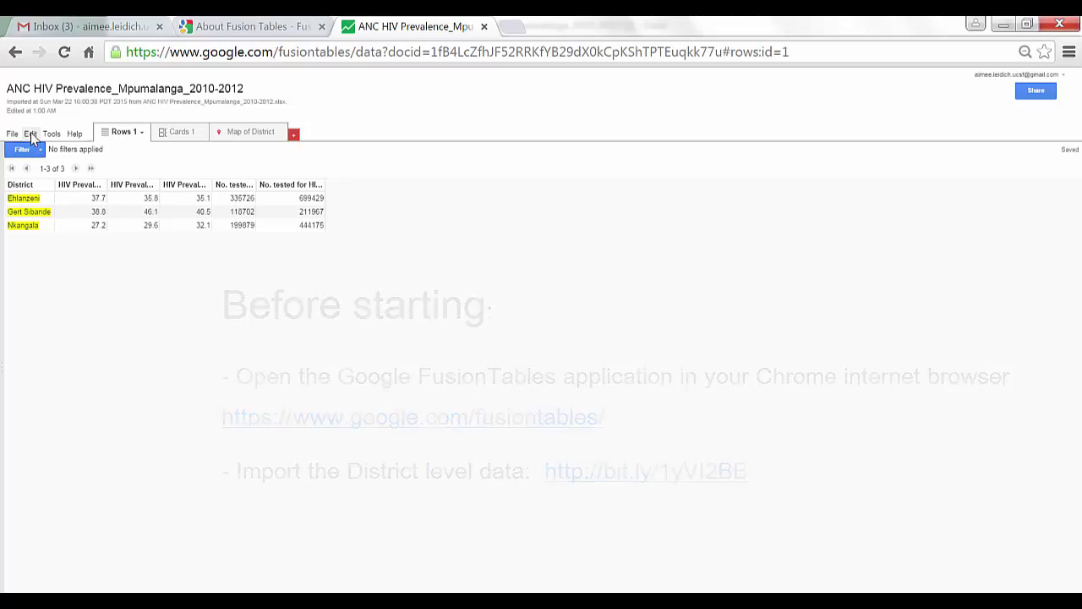
# Add a new formula column to the table's columns in the Change columns editor.
pyautogui.click(30, 133)
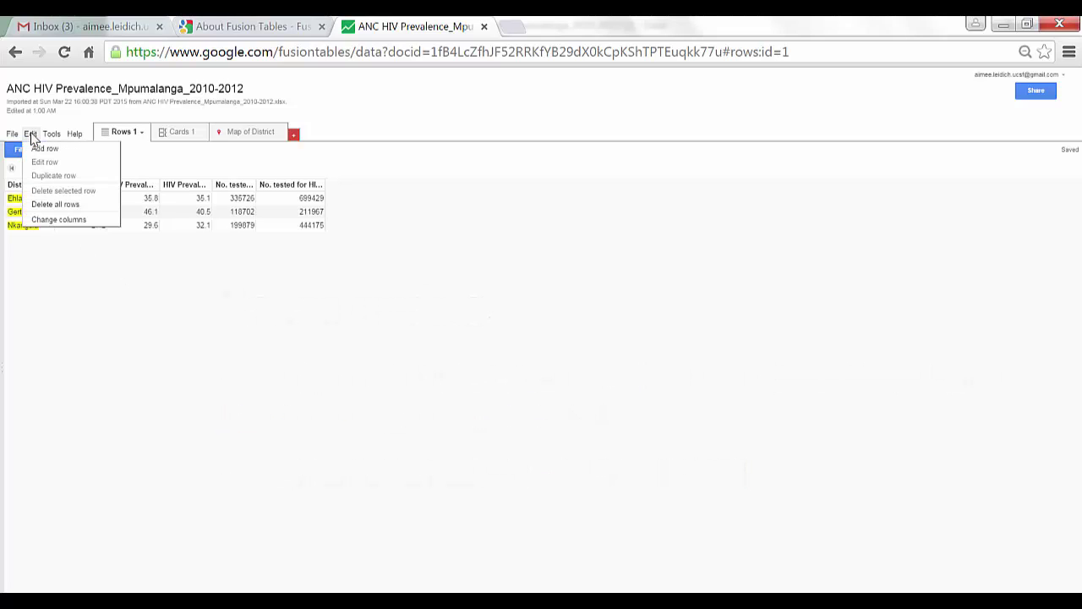
pyautogui.click(68, 221)
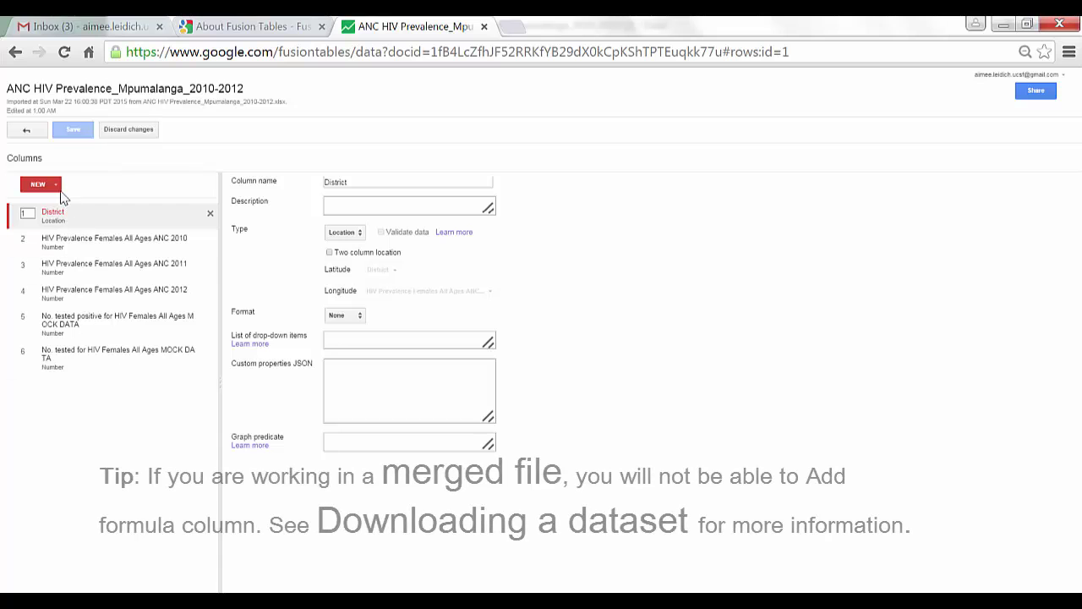
pyautogui.click(54, 185)
pyautogui.click(53, 211)
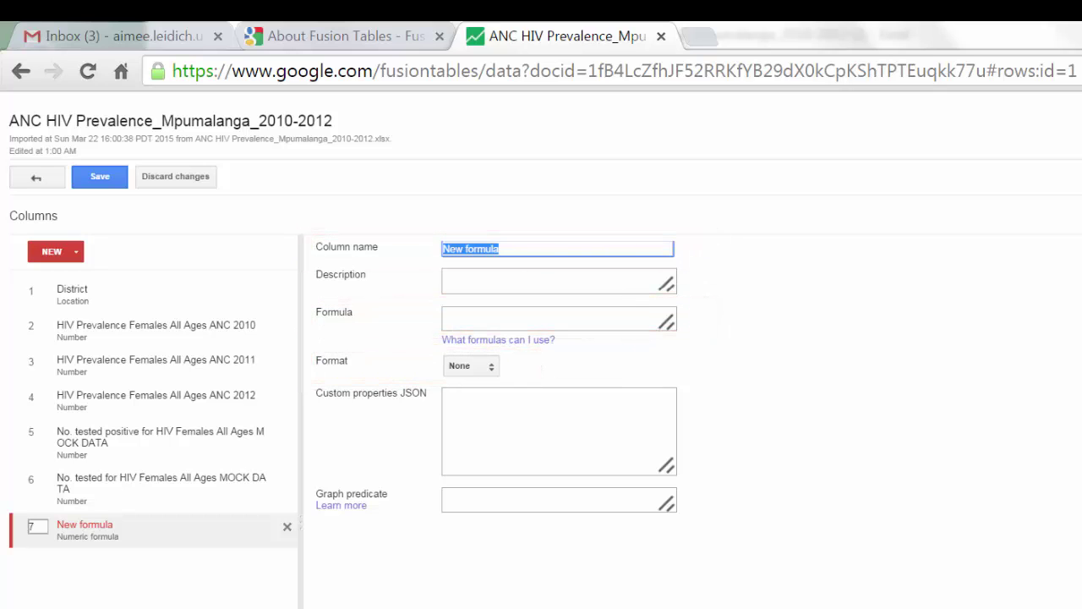
# Enter 'HIV testing yield' as the new formula column's name.
pyautogui.write('HIV testing yield')
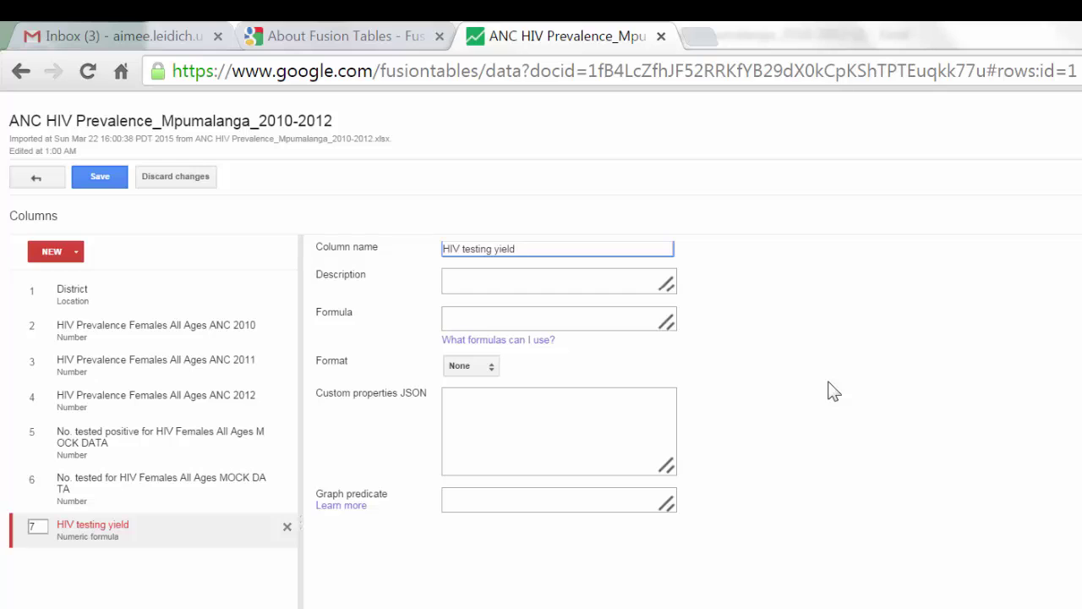
pyautogui.click(596, 317)
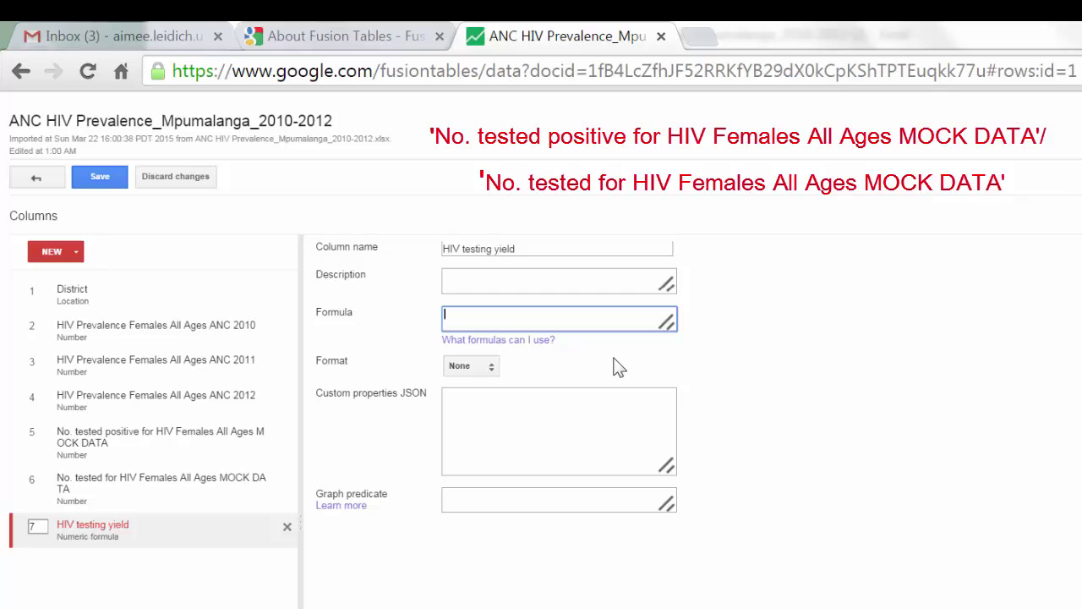
# Copy the tested-positive column's full name from its column settings.
pyautogui.click(188, 441)
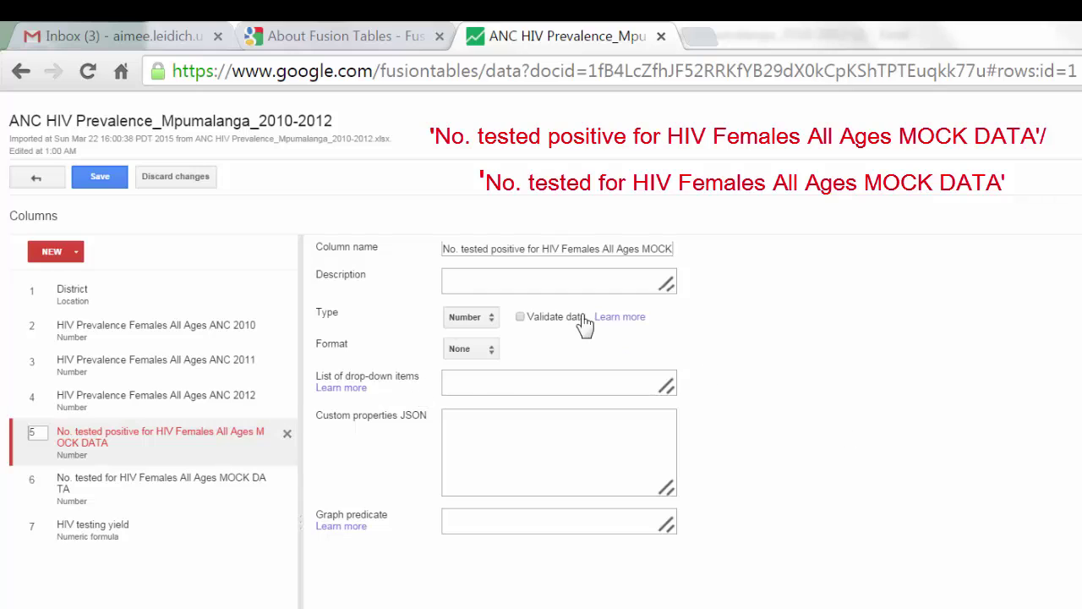
pyautogui.doubleClick(440, 249)
pyautogui.moveTo(481, 250); pyautogui.dragTo(635, 247)
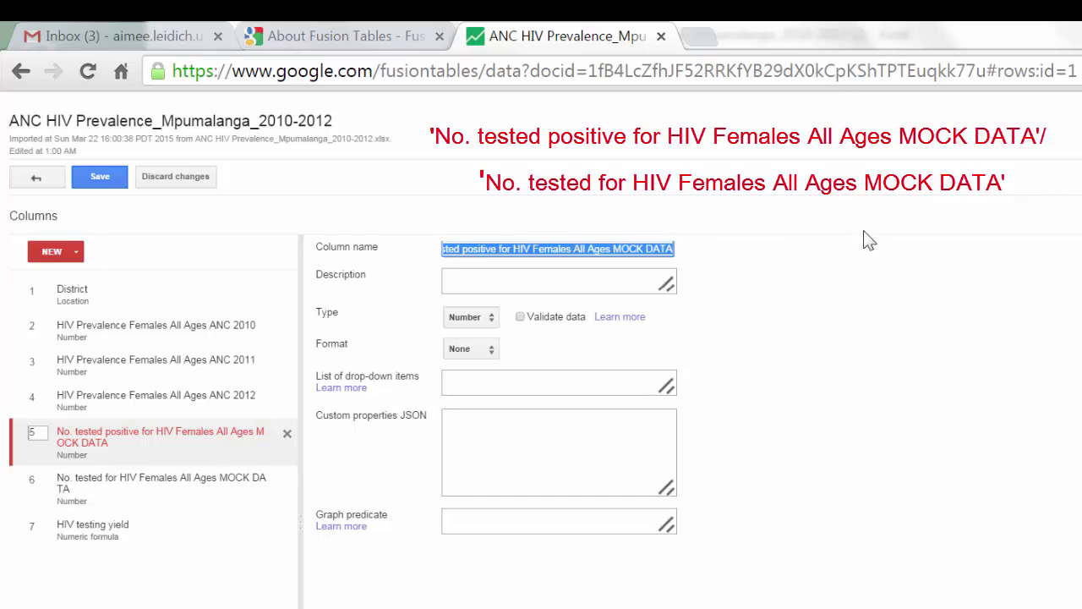
pyautogui.rightClick(633, 249)
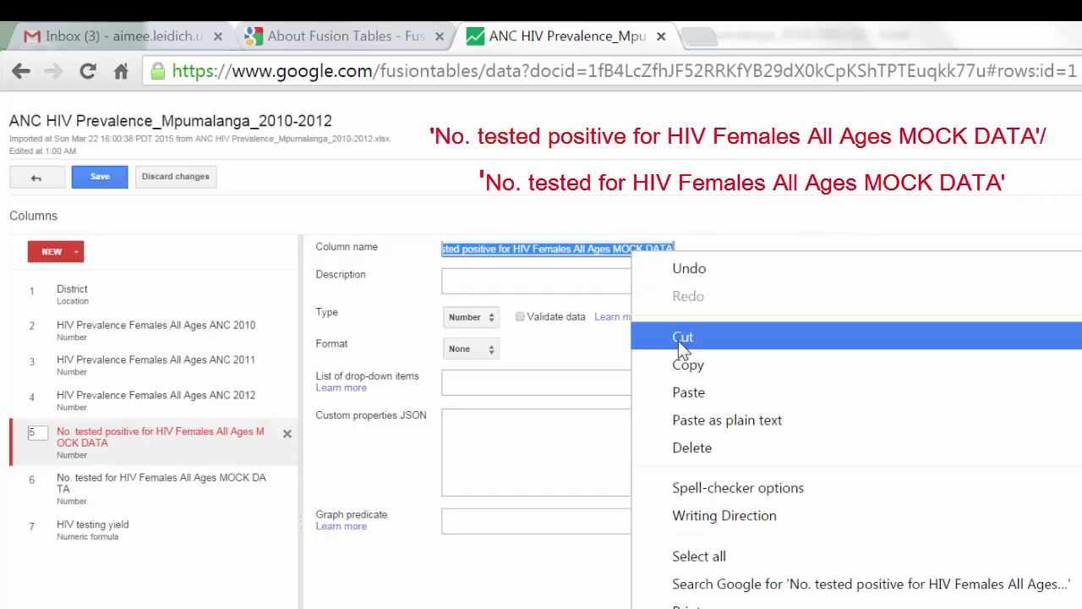
pyautogui.click(681, 365)
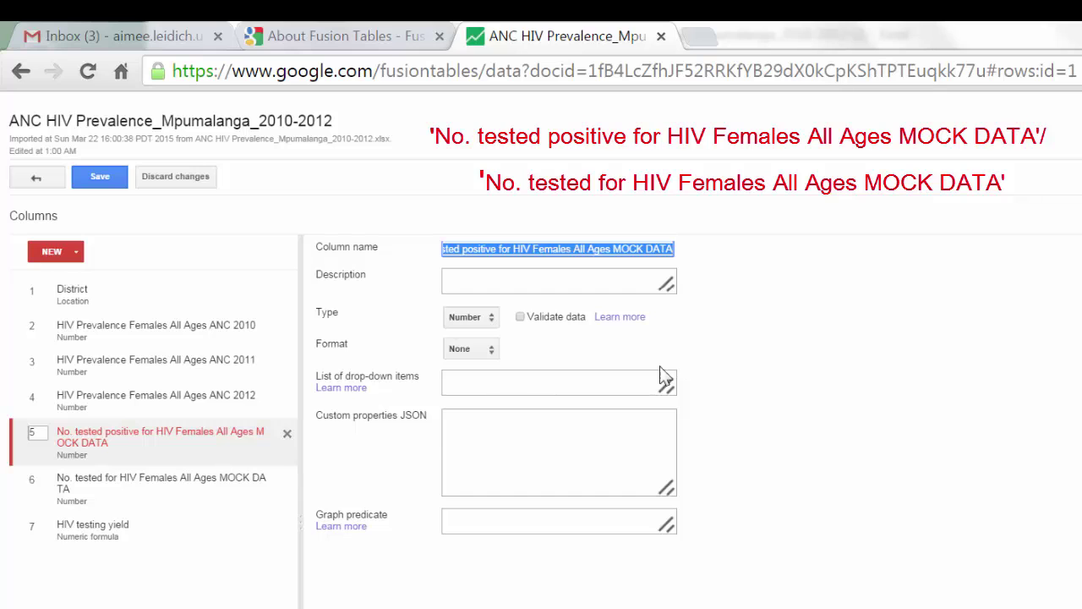
# Begin the HIV testing yield formula with the quoted tested-positive column name and '/'.
pyautogui.click(184, 543)
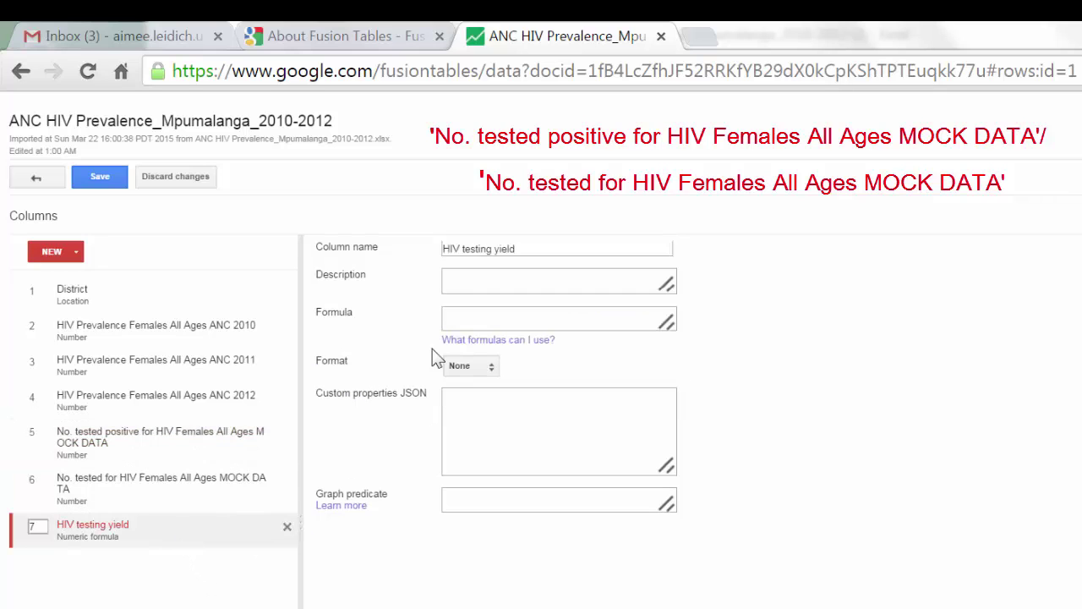
pyautogui.click(464, 317)
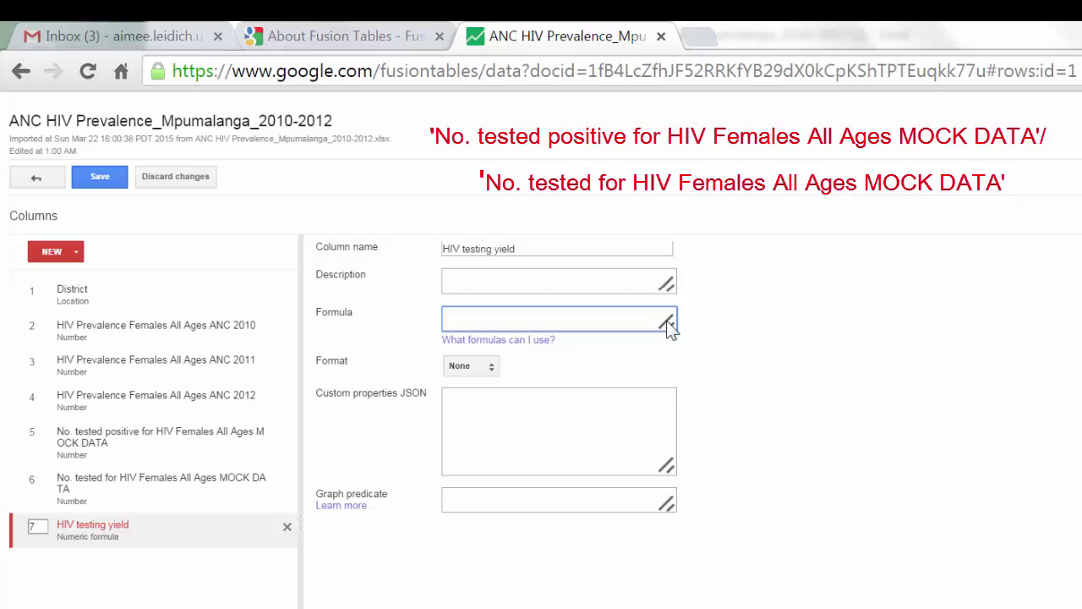
pyautogui.write("'")
pyautogui.rightClick(479, 318)
pyautogui.click(548, 459)
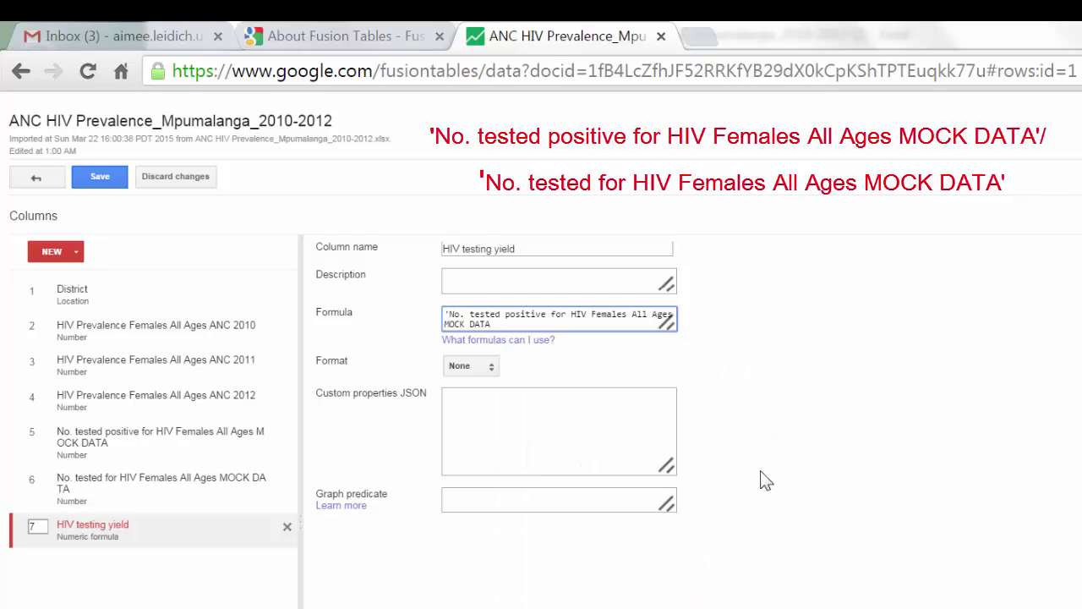
pyautogui.write("'")
pyautogui.write('/')
# Copy the total-tested-for-HIV column's full name from its column settings.
pyautogui.click(165, 500)
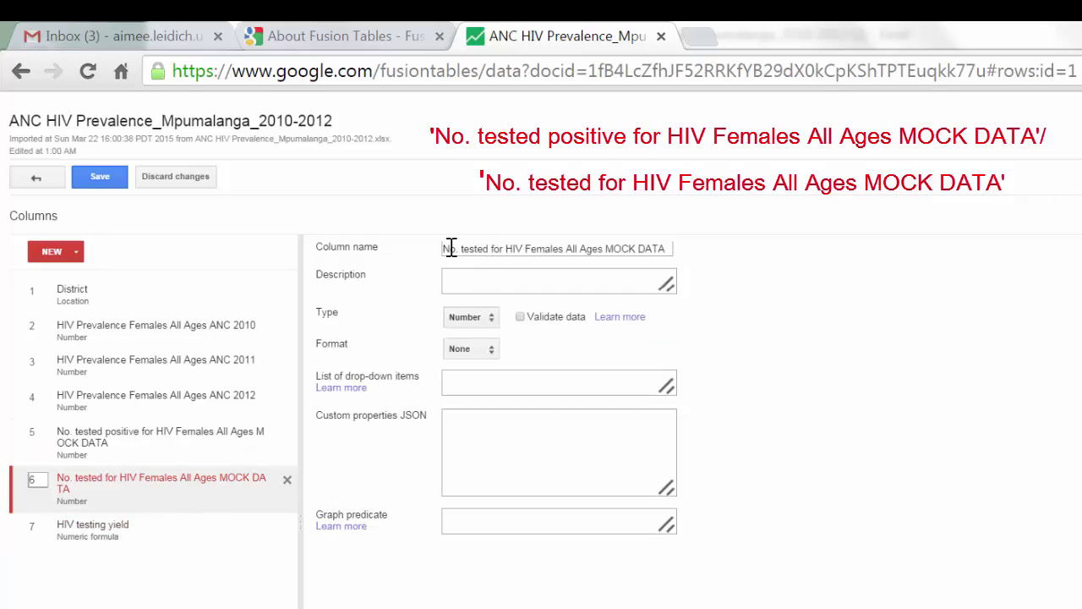
pyautogui.moveTo(444, 246); pyautogui.dragTo(813, 232)
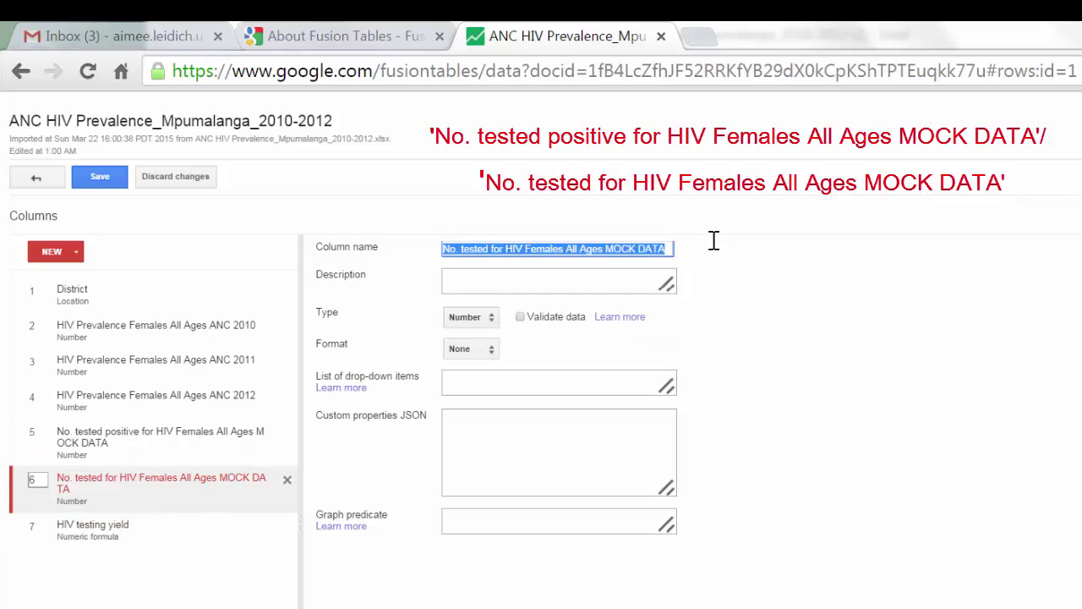
pyautogui.rightClick(627, 250)
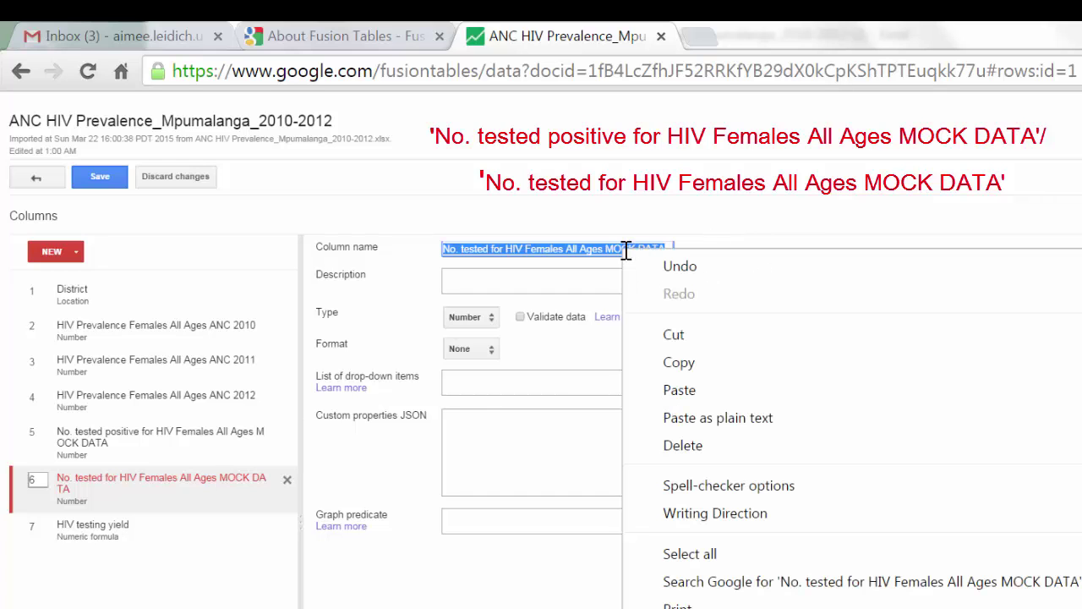
pyautogui.click(693, 359)
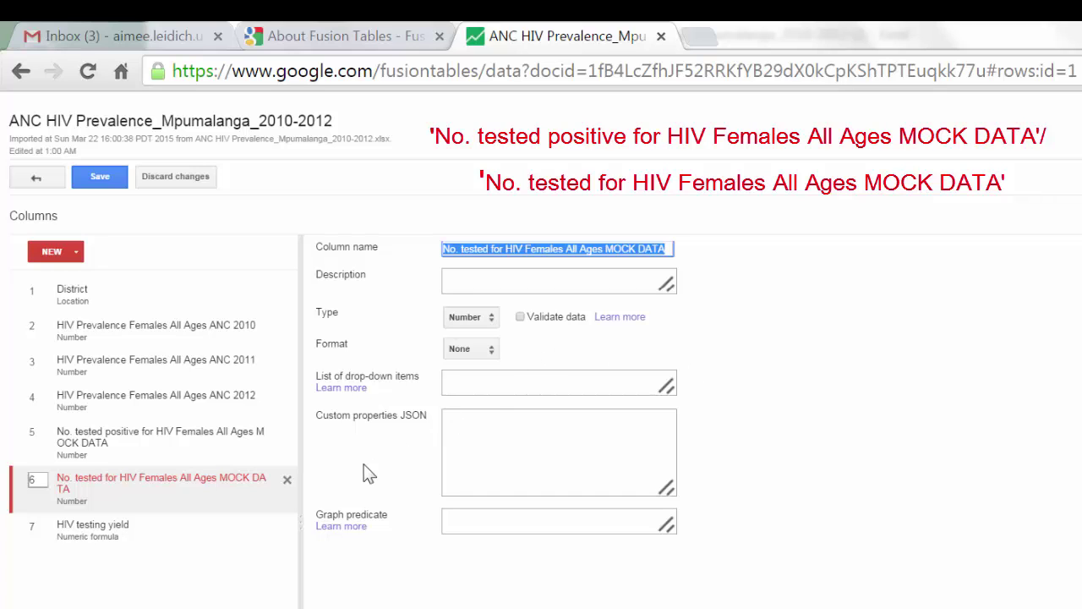
# Append the quoted total-tested column name as the formula's divisor.
pyautogui.click(121, 545)
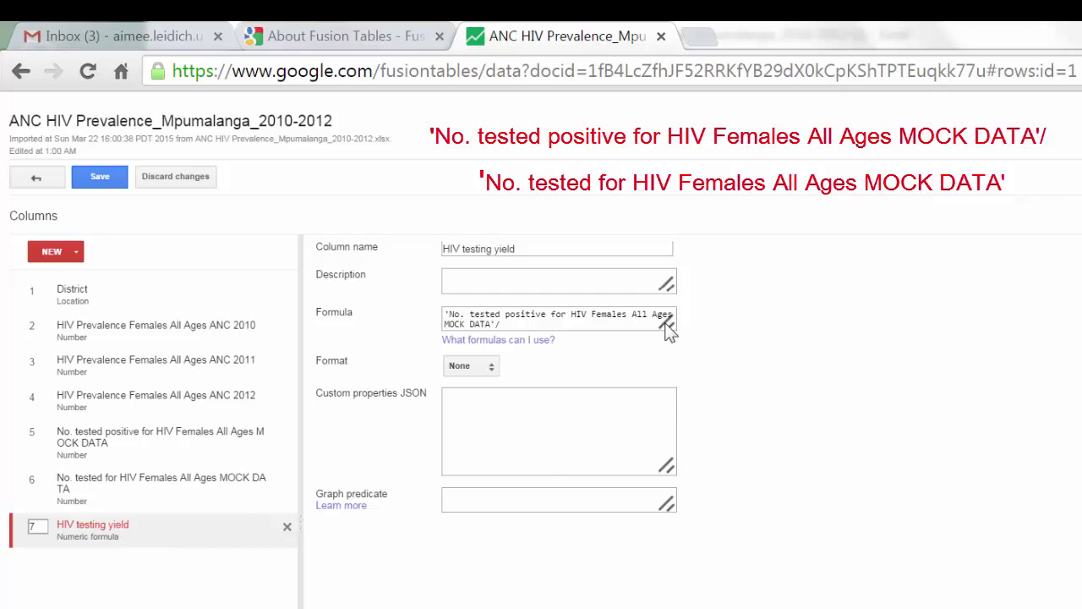
pyautogui.moveTo(668, 326); pyautogui.dragTo(824, 412)
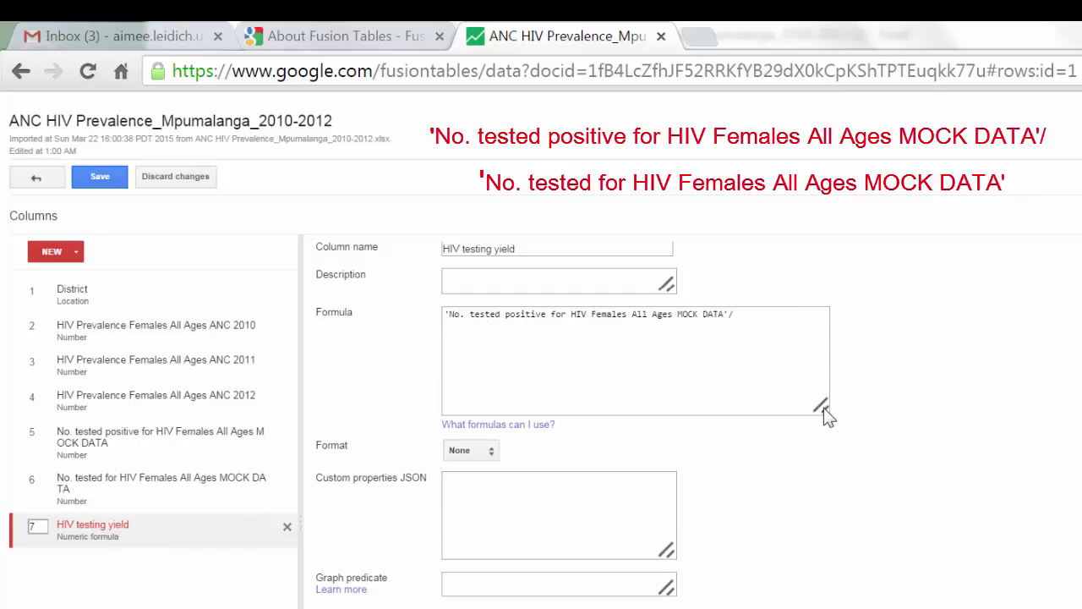
pyautogui.click(755, 315)
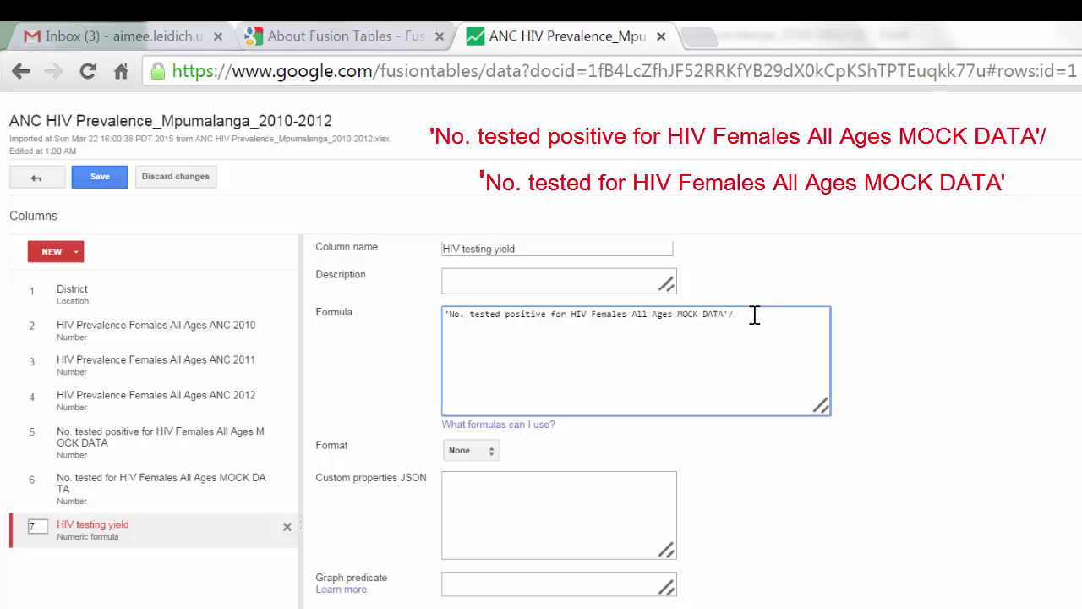
pyautogui.write("'")
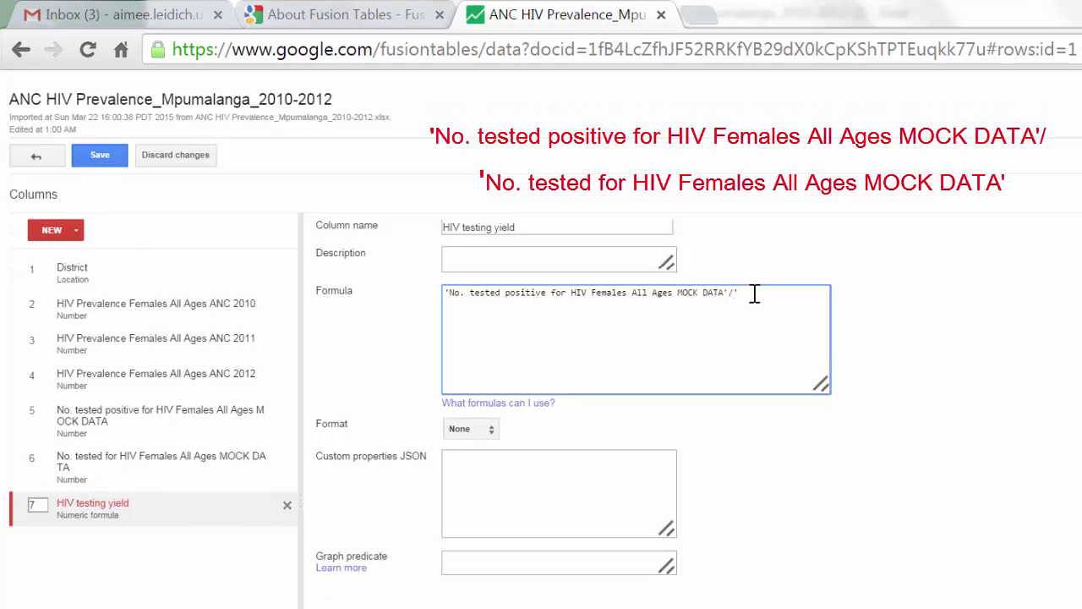
pyautogui.rightClick(755, 293)
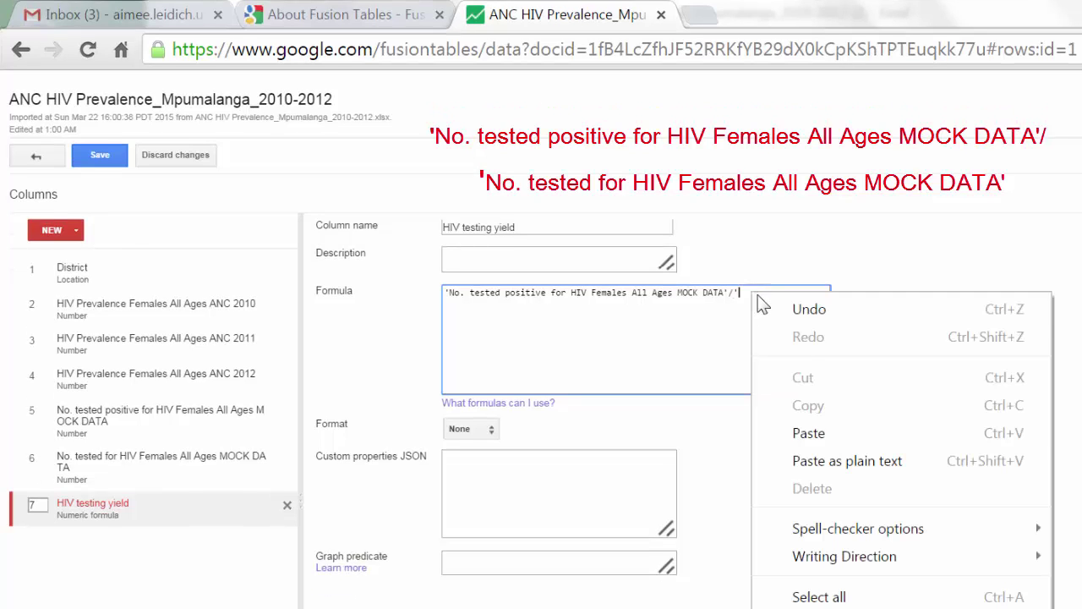
pyautogui.click(757, 433)
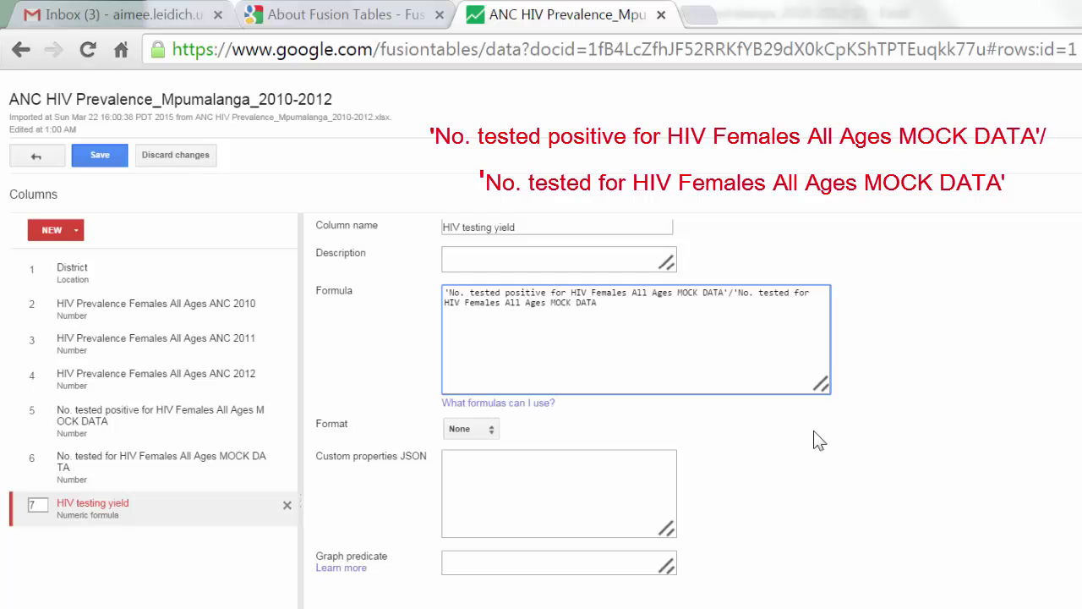
pyautogui.write("'")
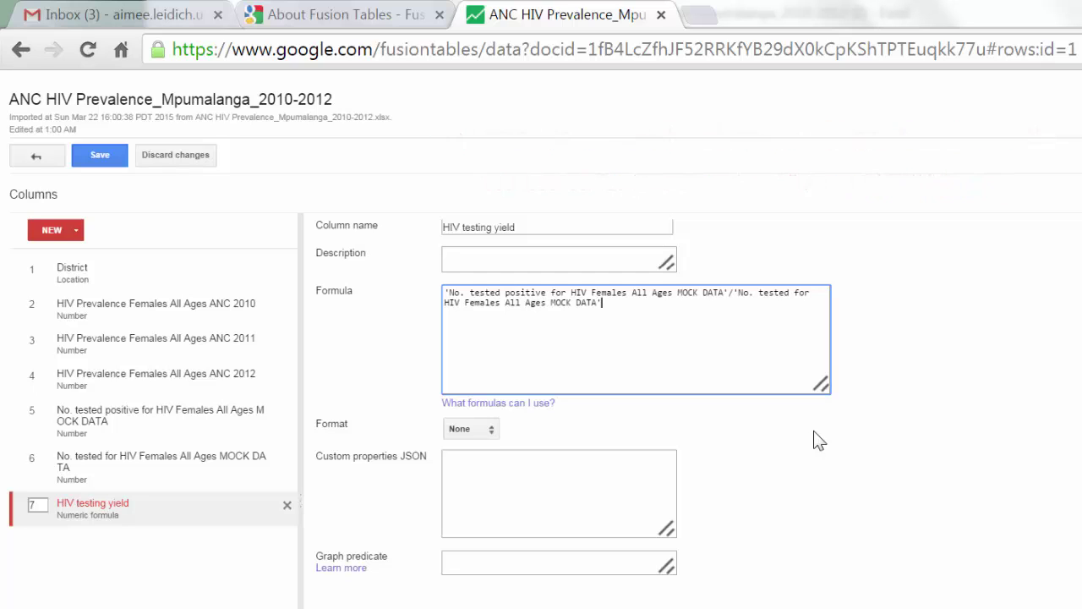
# Format HIV testing yield as 123,456% and save, showing 48%, 56% and 45%.
pyautogui.click(489, 428)
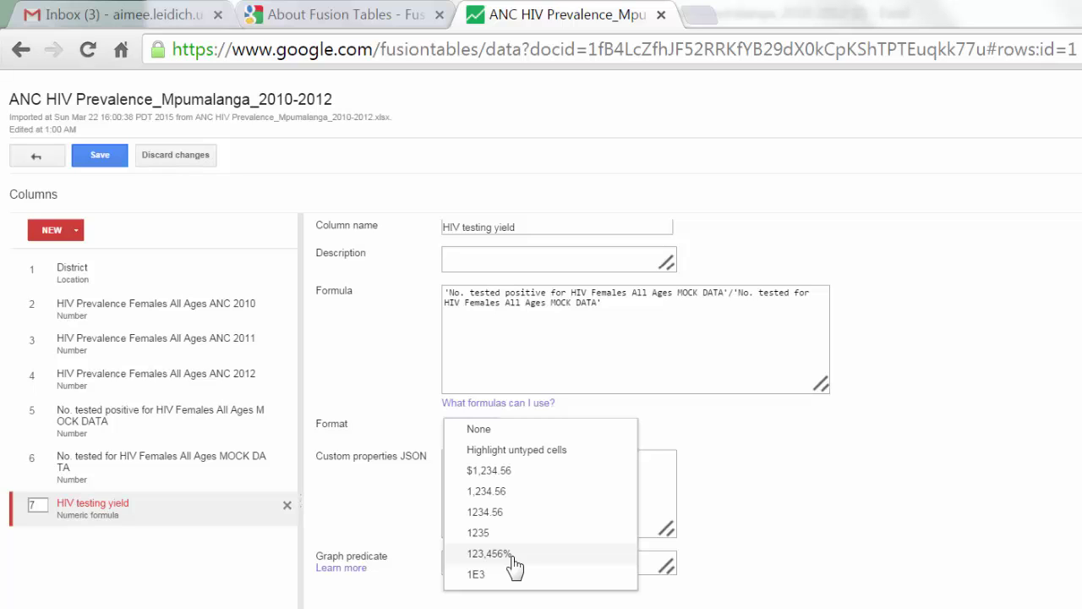
pyautogui.click(490, 553)
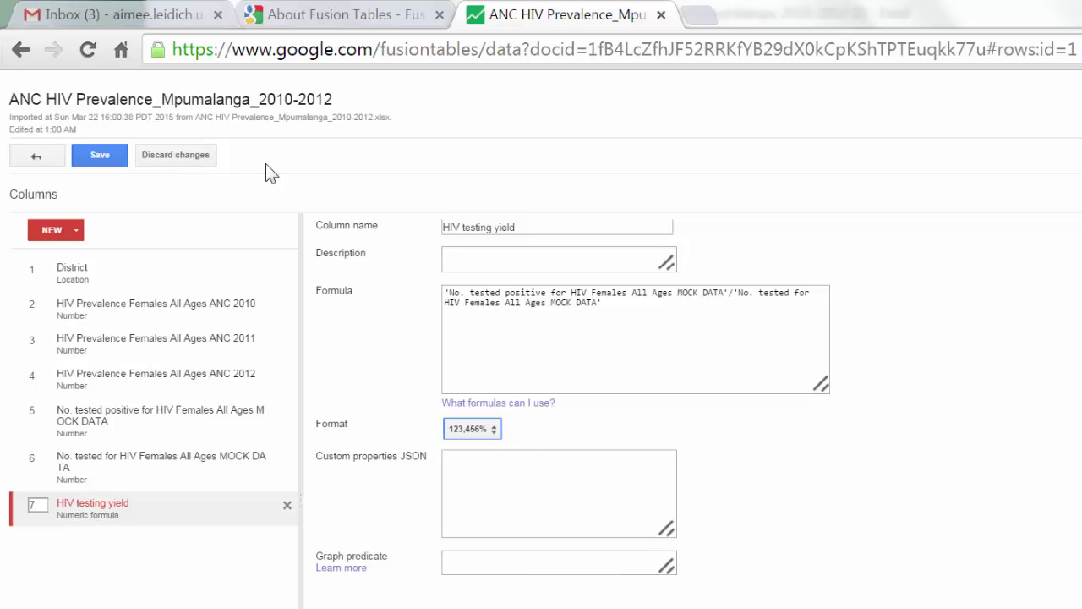
pyautogui.click(106, 159)
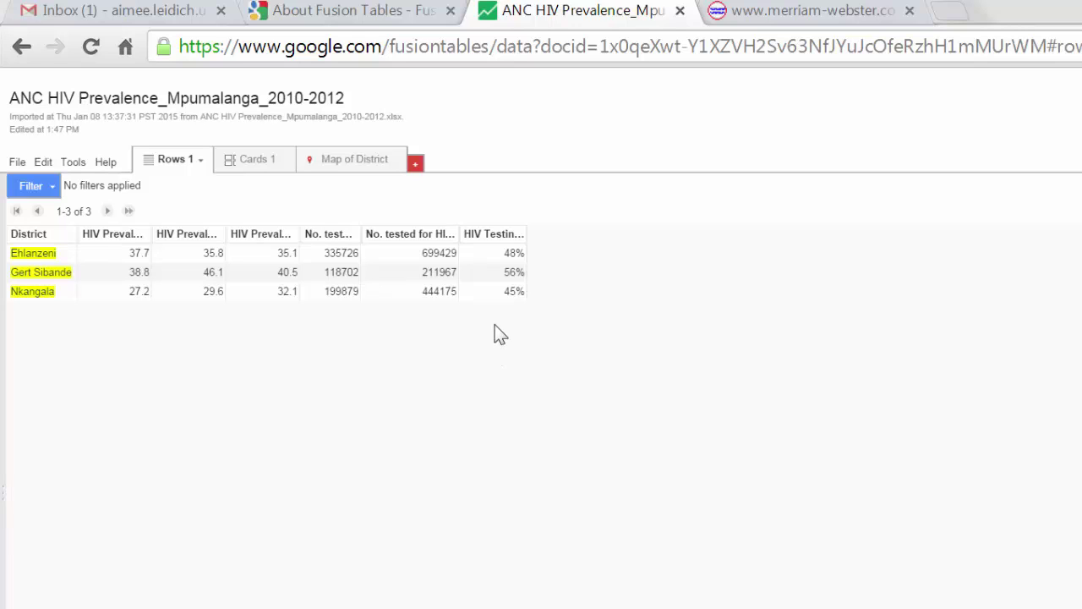
pyautogui.moveTo(495, 233)
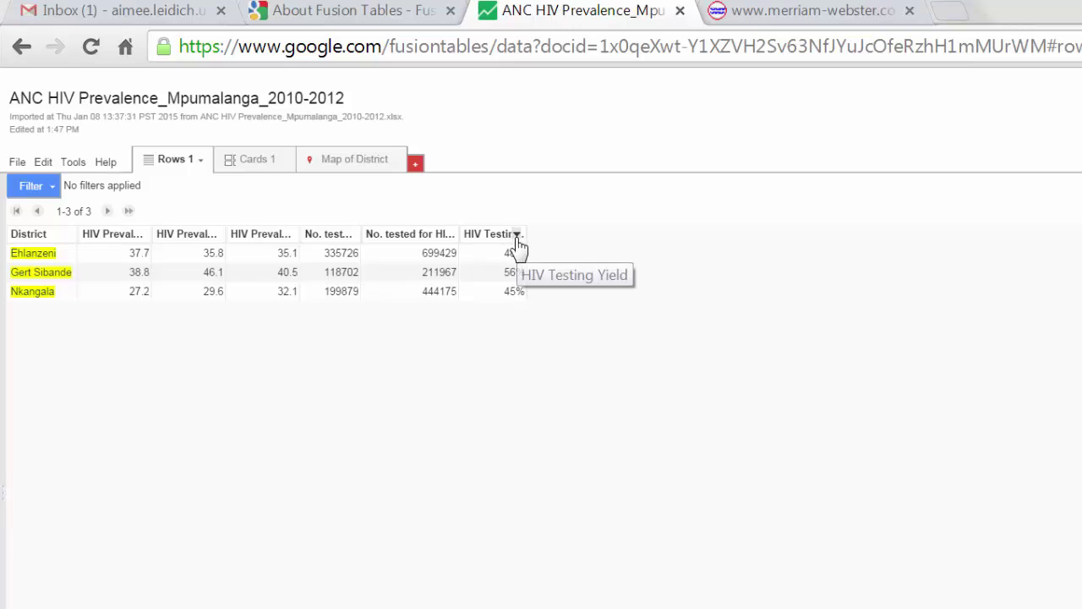
pyautogui.click(517, 236)
pyautogui.click(477, 253)
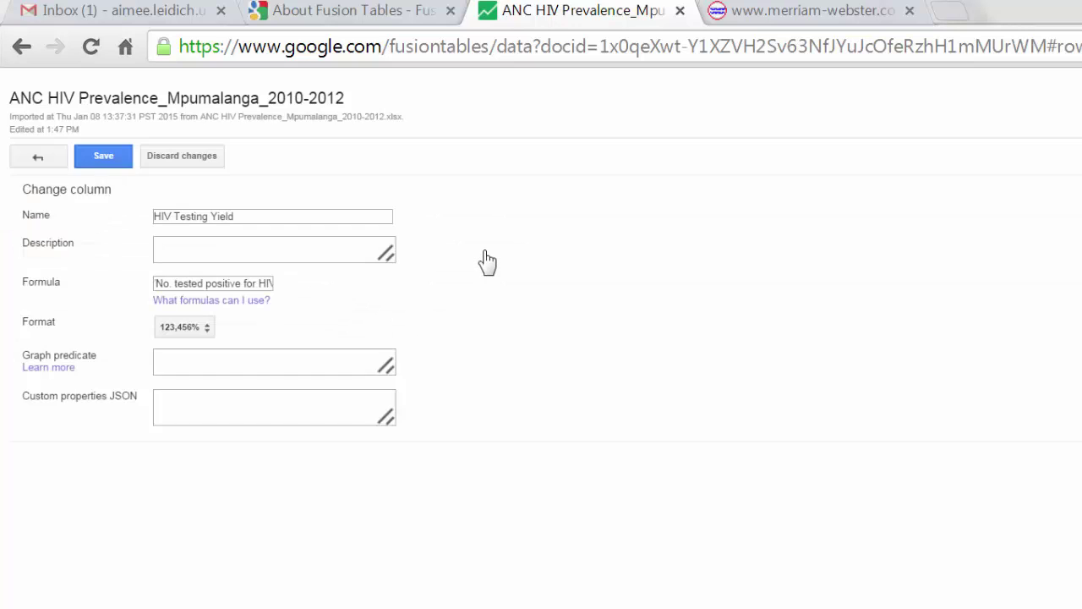
pyautogui.click(231, 286)
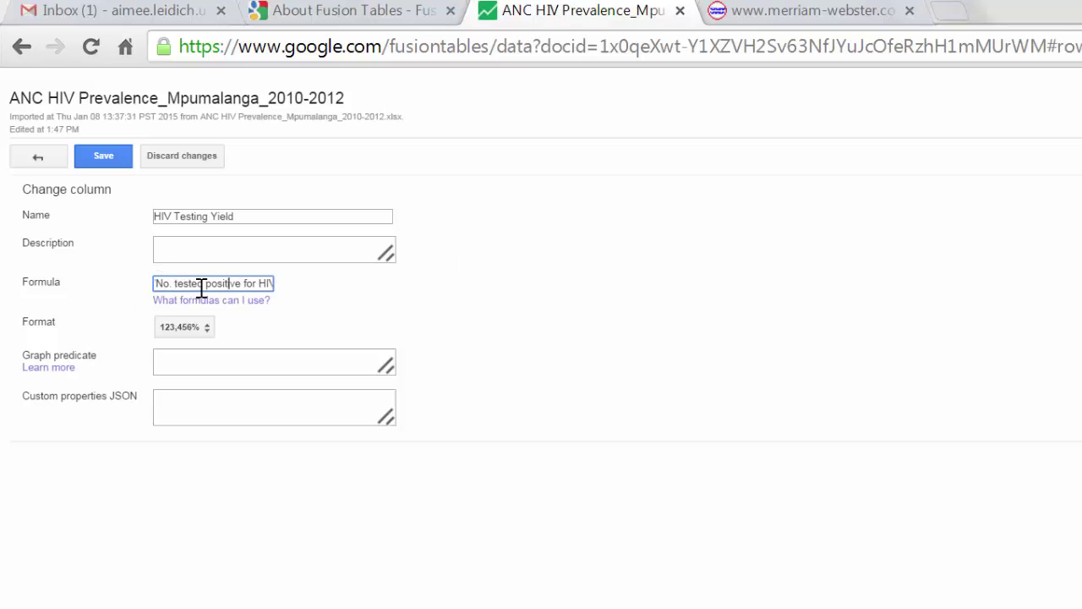
pyautogui.click(100, 159)
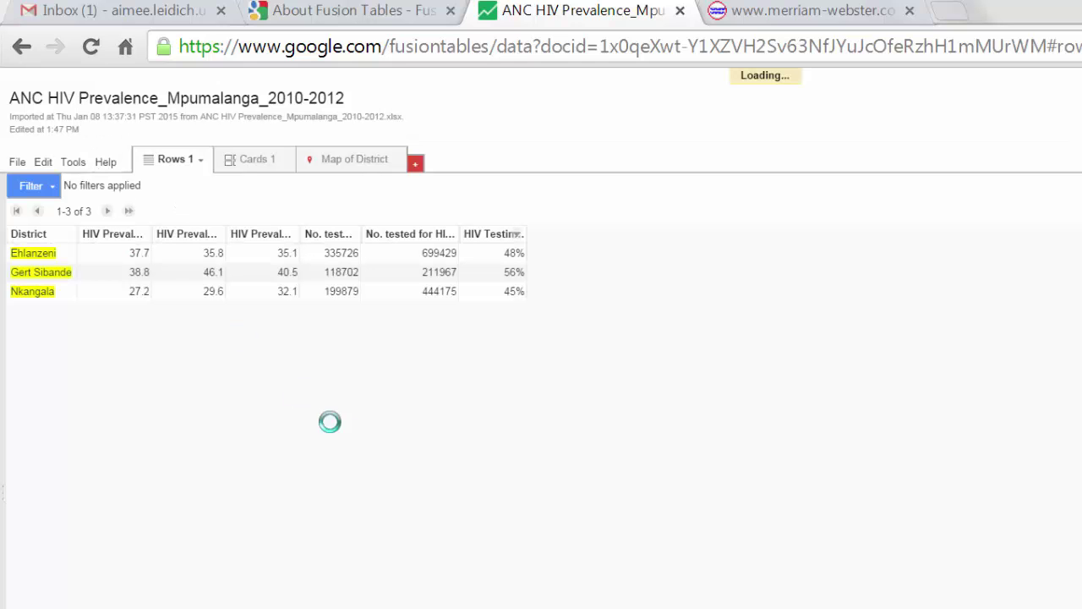